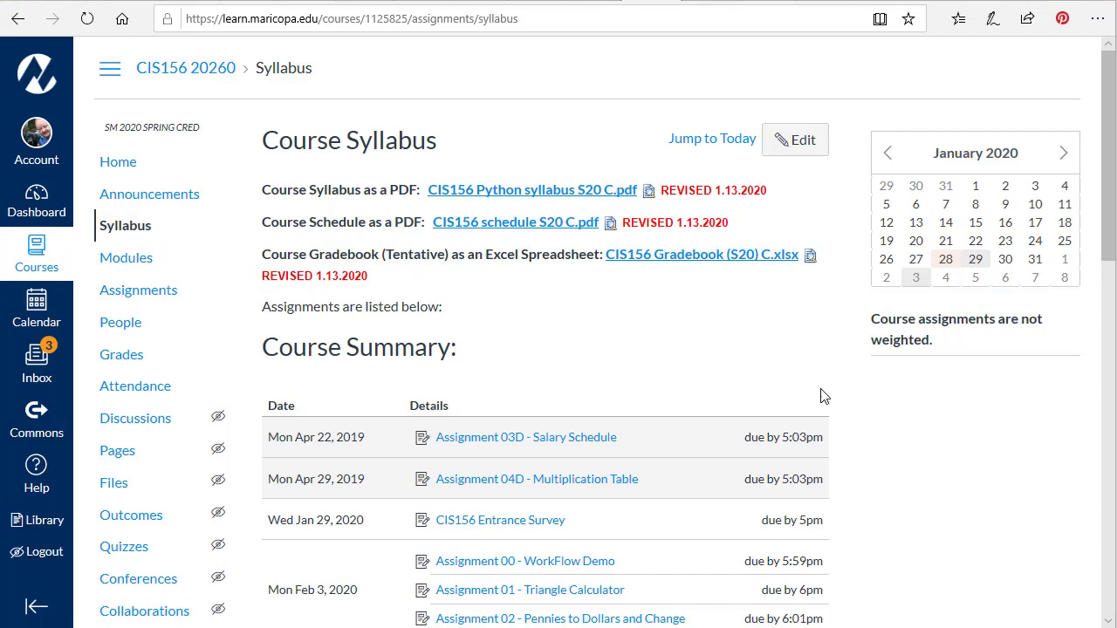
- Scroll the CIS156 syllabus Course Summary down to the Assignment 04 link
scroll(811, 395, down, 2)
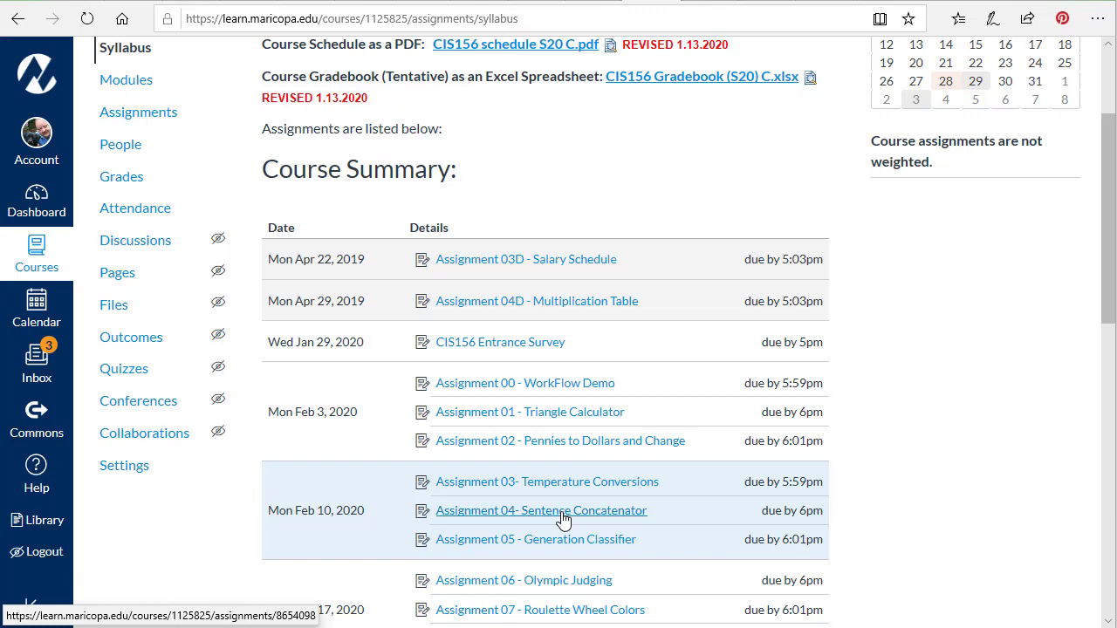
- Open the 'Assignment 04- Sentence Concatenator' link to view its instructions PDF
click(563, 520)
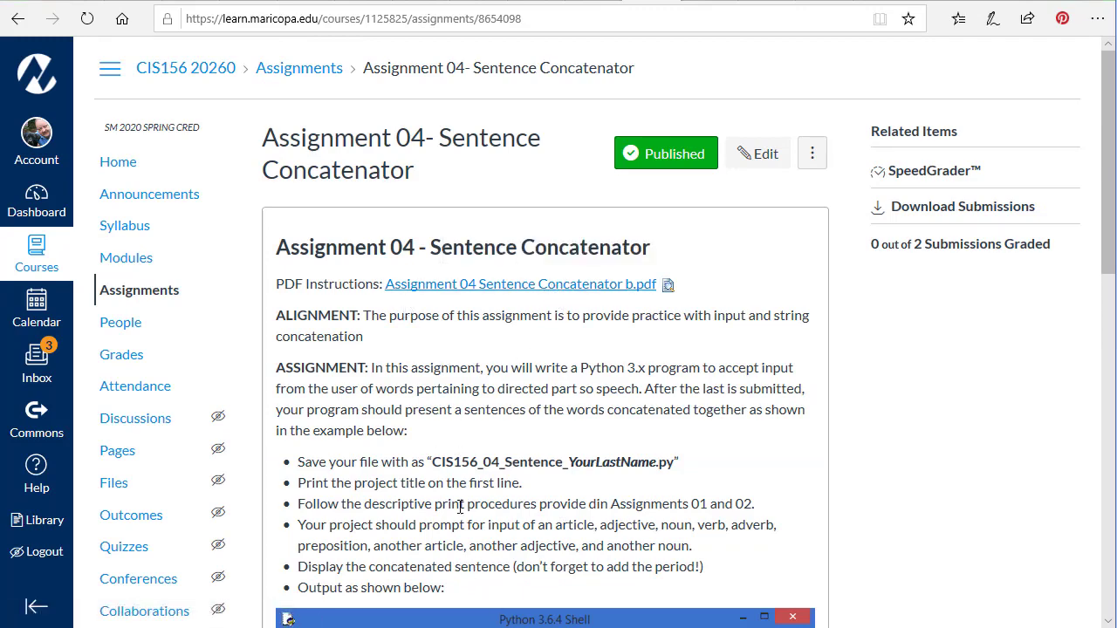
mouse_move(1106, 105)
mouse_down()
mouse_move(1104, 429)
mouse_move(1105, 103)
mouse_up()
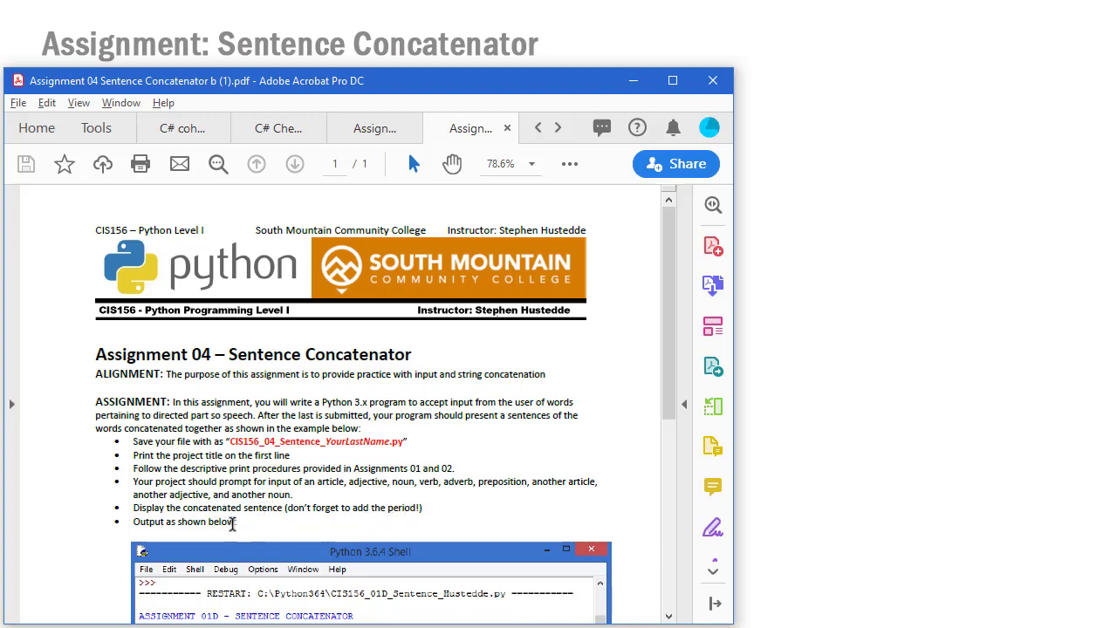
- Scroll the PDF down to the sample Python 3.6.4 Shell output screenshot
drag(666, 377, 661, 526)
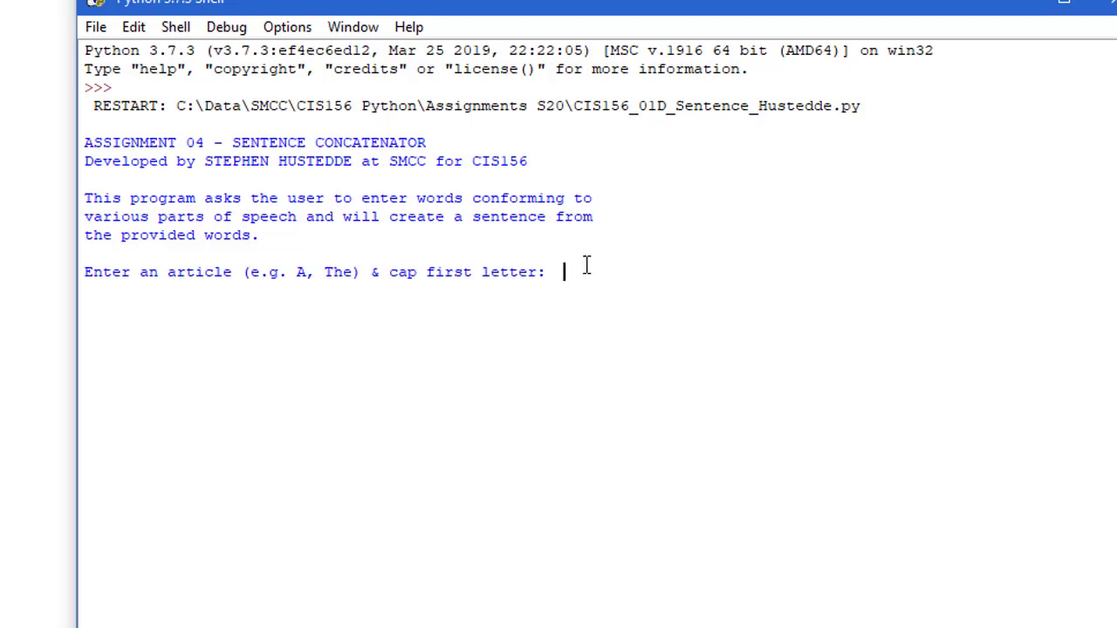
- Answer the first four word prompts with The, spinning, astronaut and fished
text(The)
key(BackSpace)
key(Return)
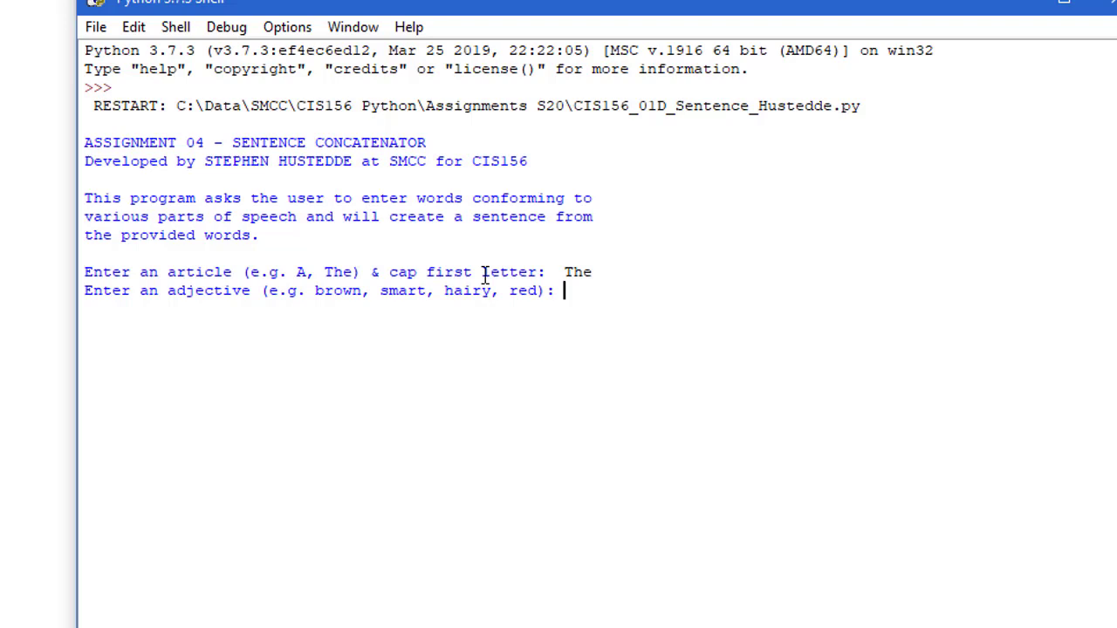
text(sp)
text(inning)
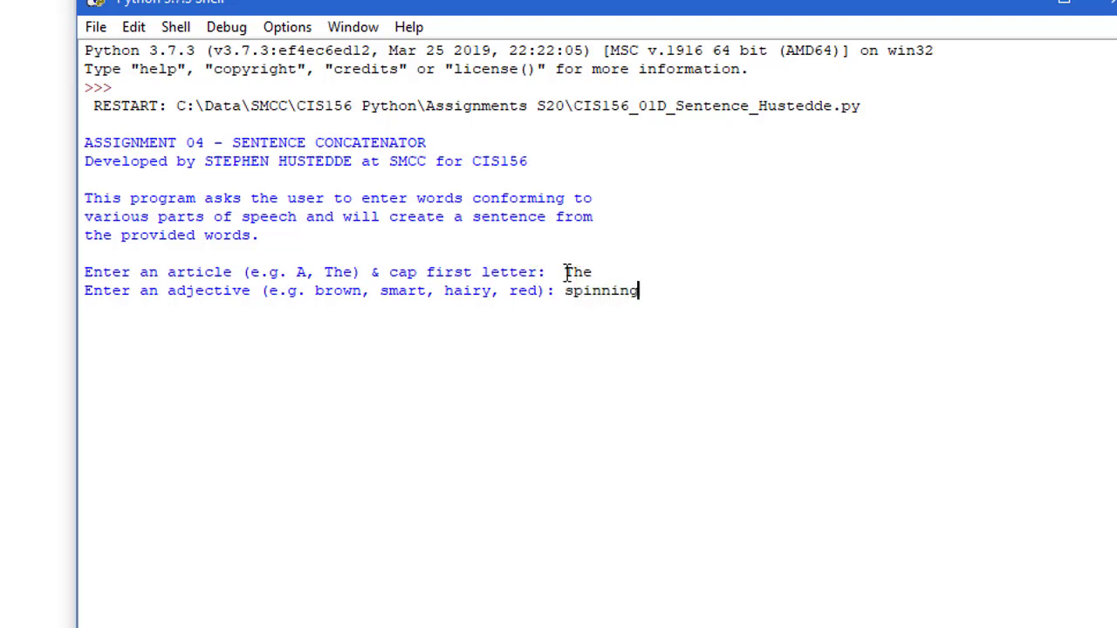
key(Return)
text(astro)
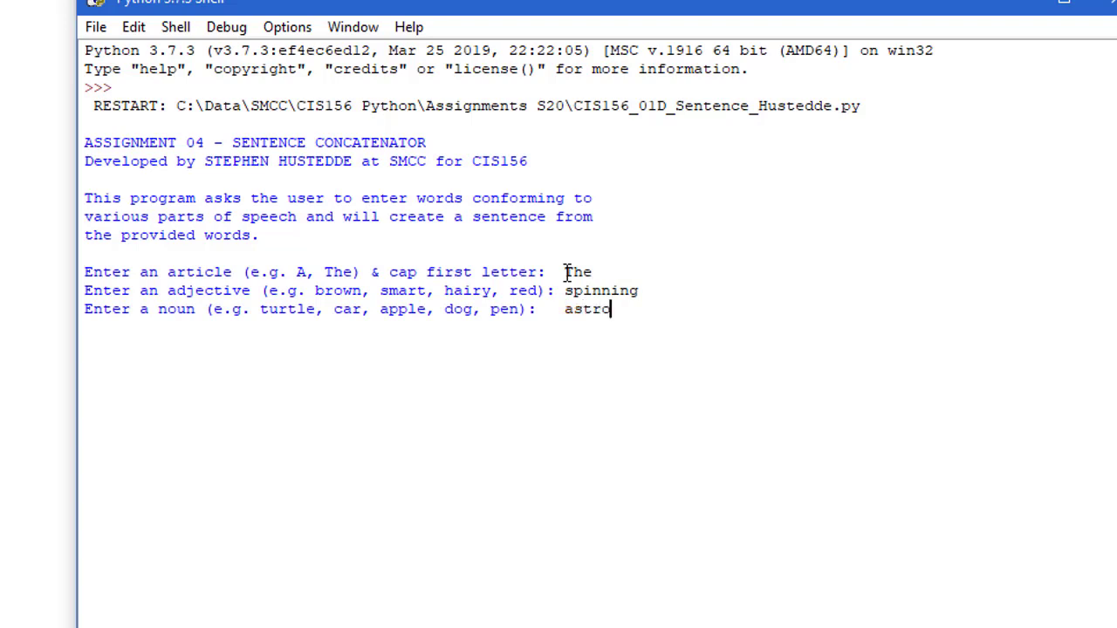
text(naut)
key(Return)
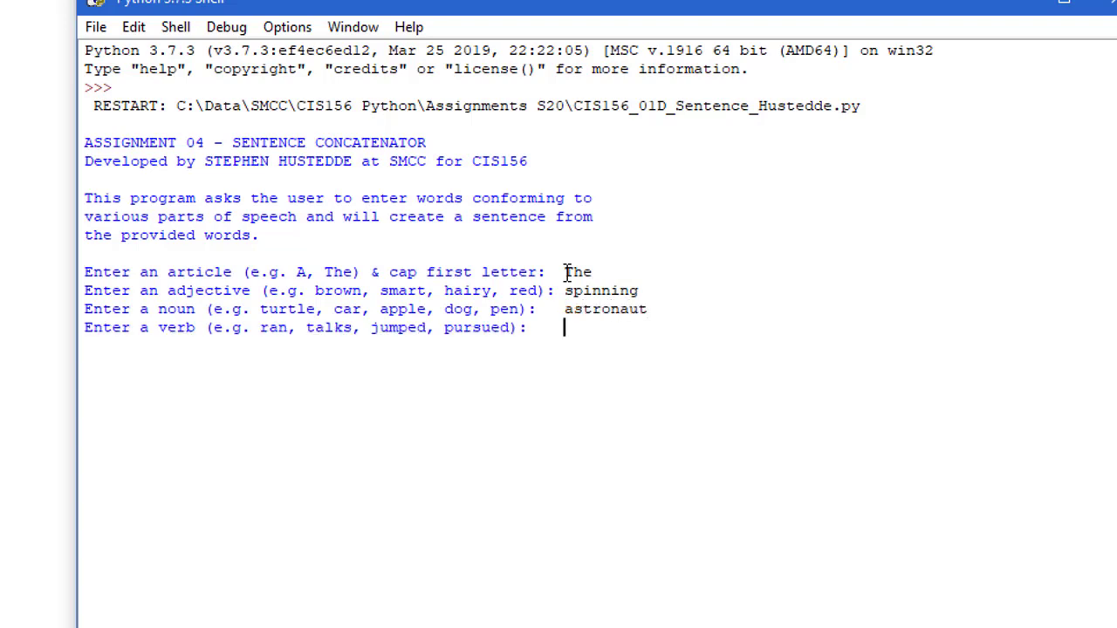
text(fished)
key(Return)
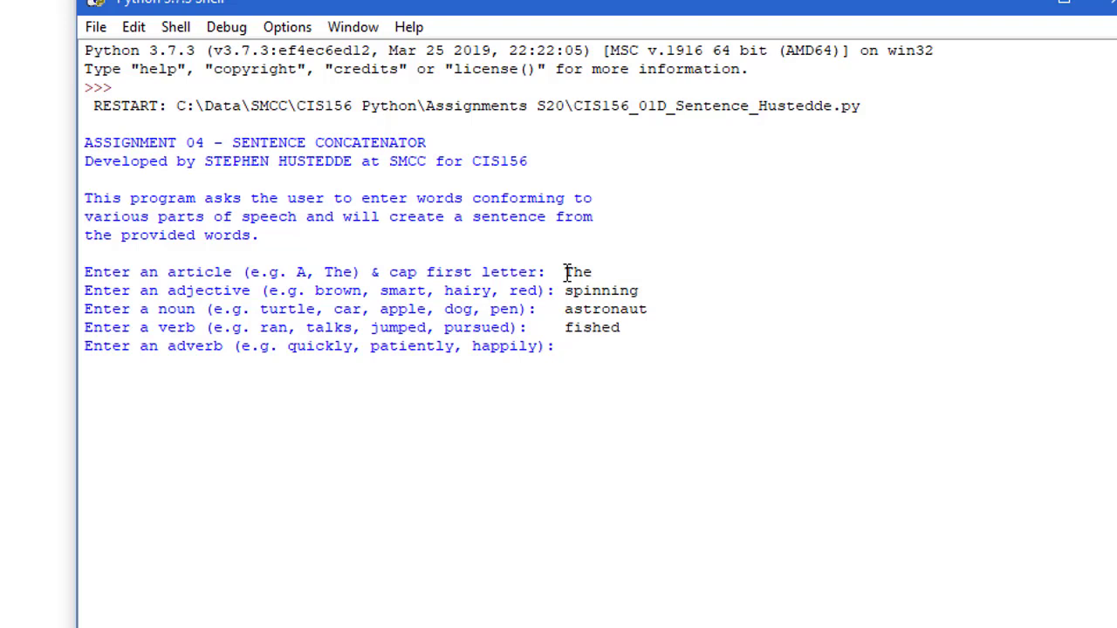
- Enter quietly, under, a and purple, then type doghouse for the final noun
text(quietly)
key(Return)
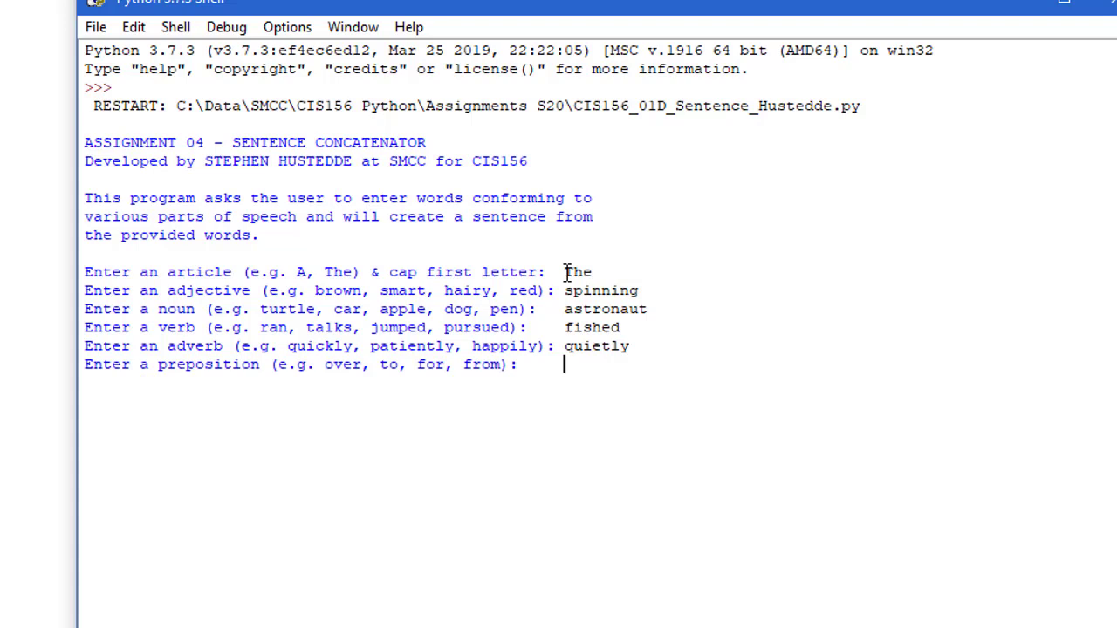
text(under)
key(Return)
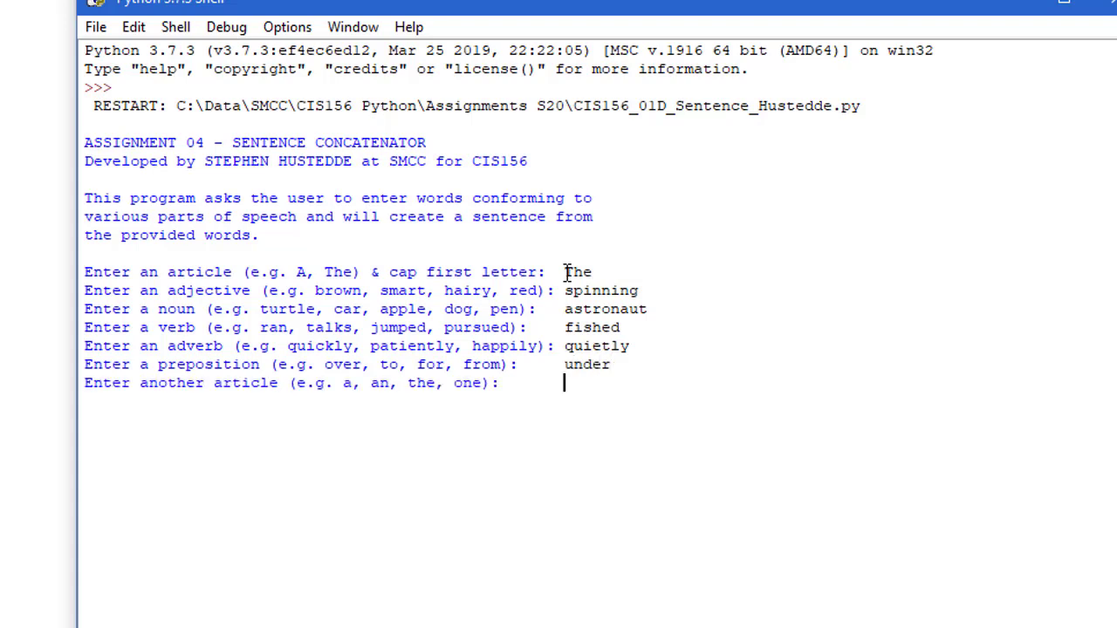
text(a)
key(Return)
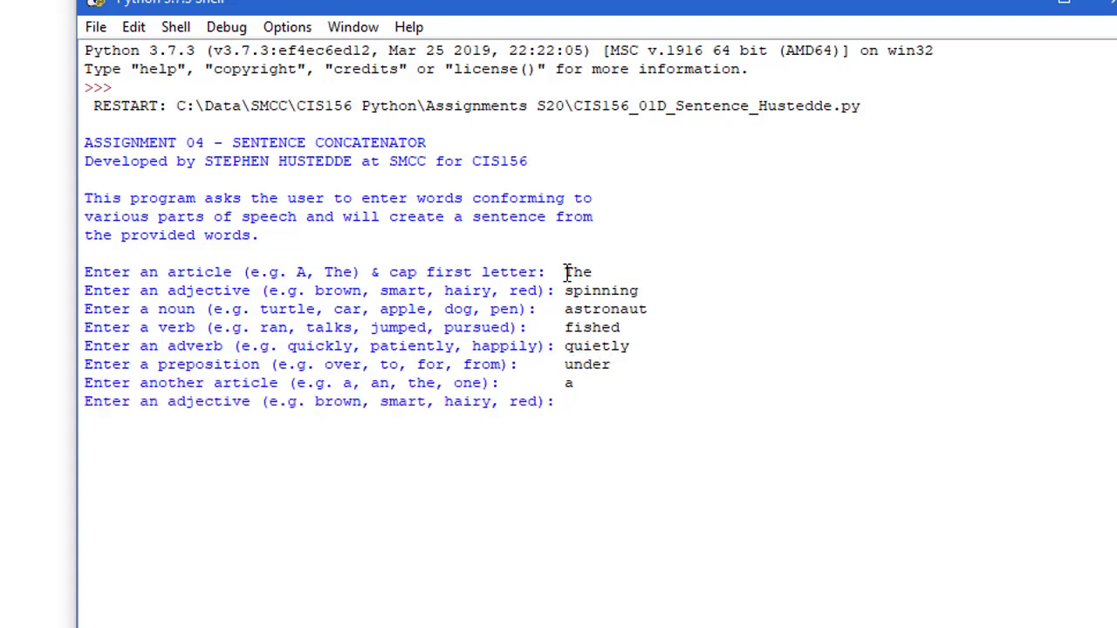
text(ppurp)
text(le)
key(Return)
text(do)
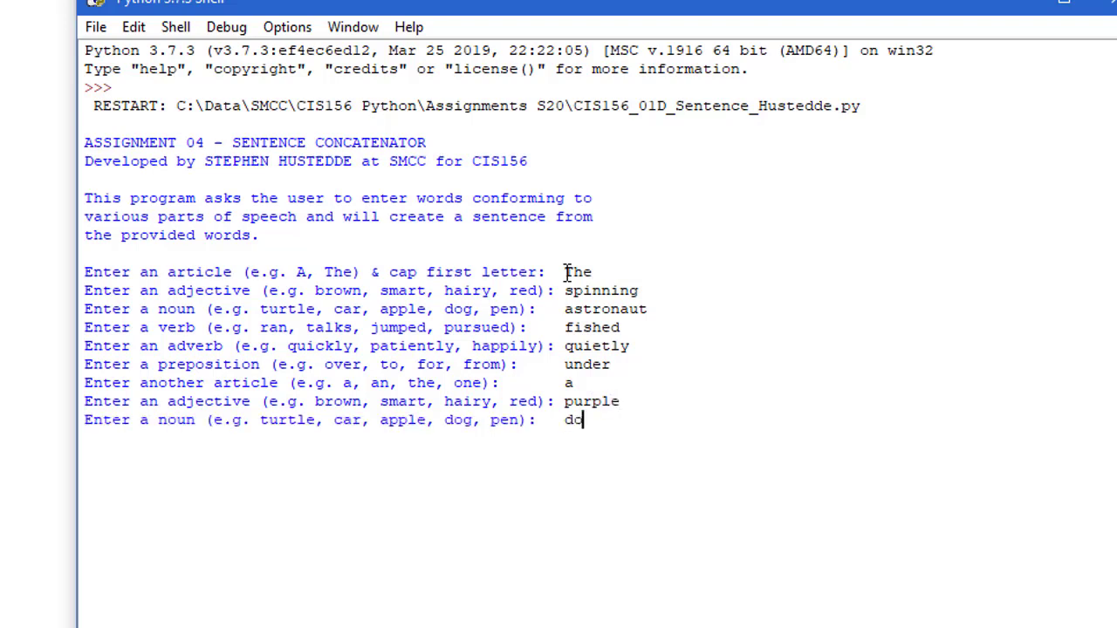
text(ghouse)
- Submit doghouse so the shell prints the finished purple doghouse sentence
key(Return)
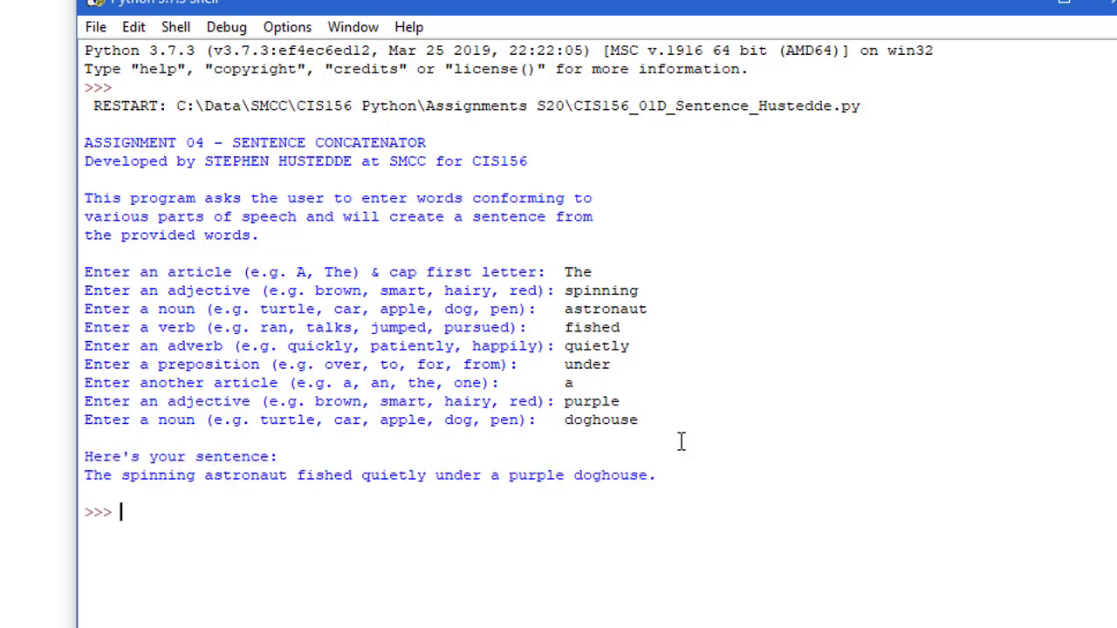